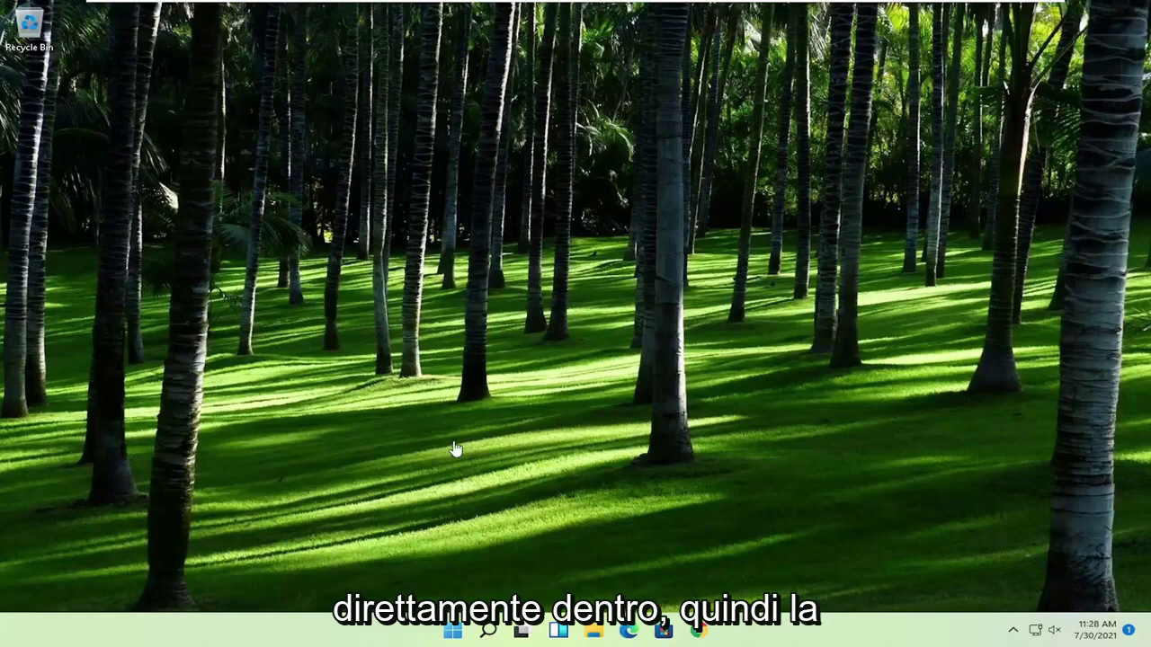
- Find Registry Editor with a search for regedit, run it as administrator and allow it to make changes to the device
left_click(454, 631)
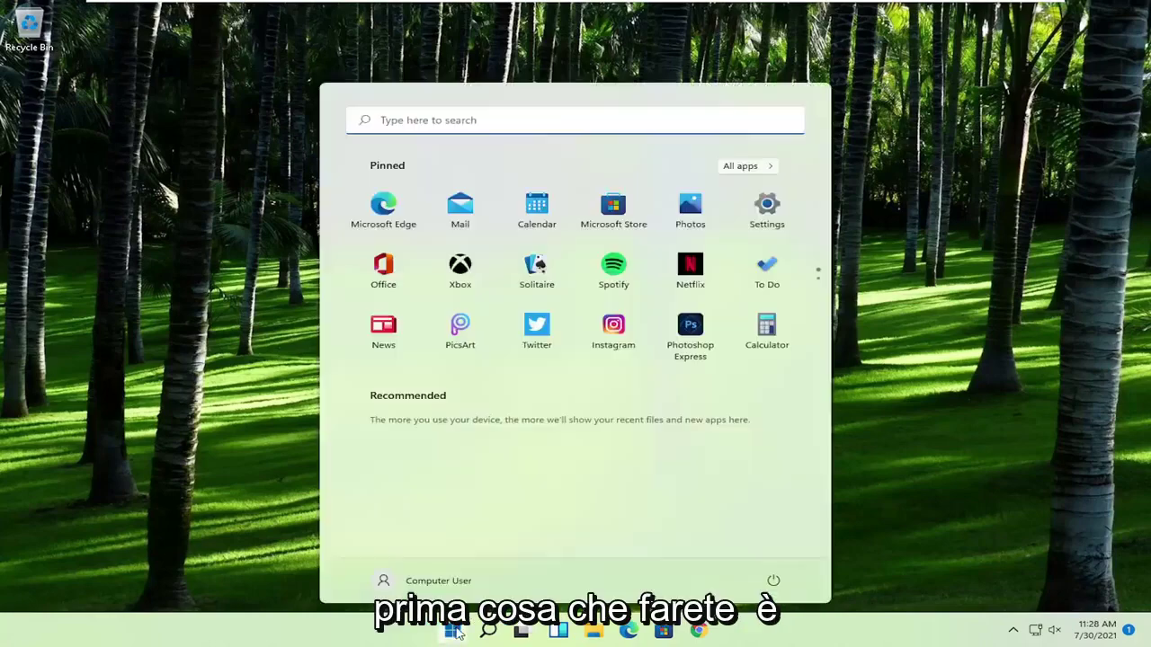
type("regedit")
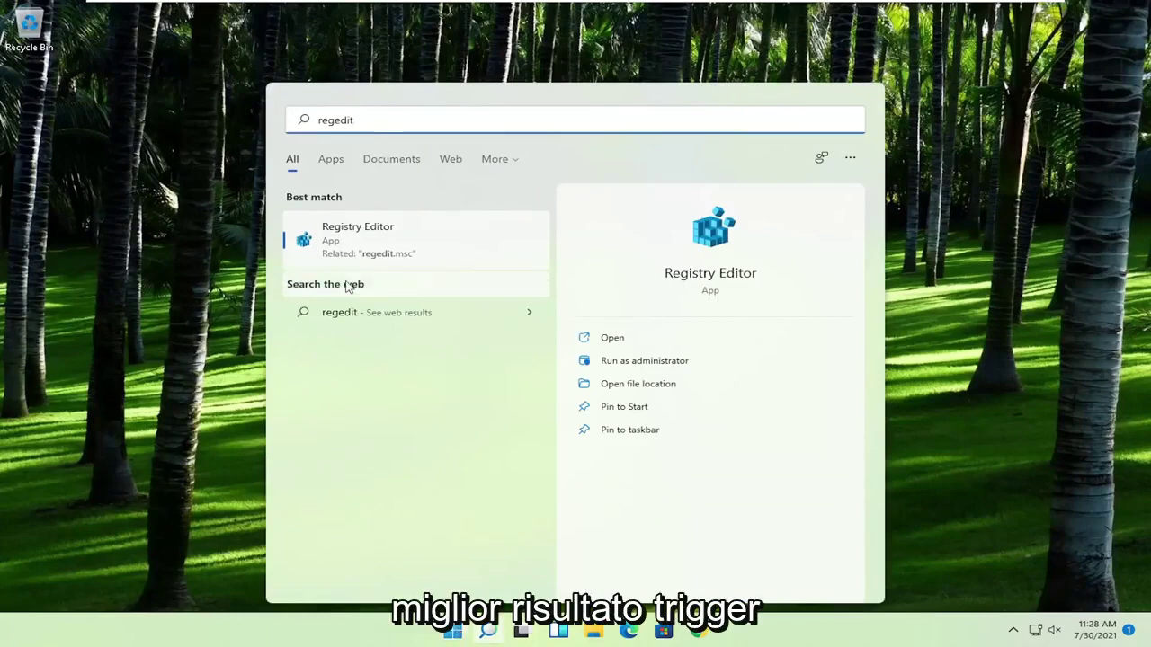
right_click(369, 234)
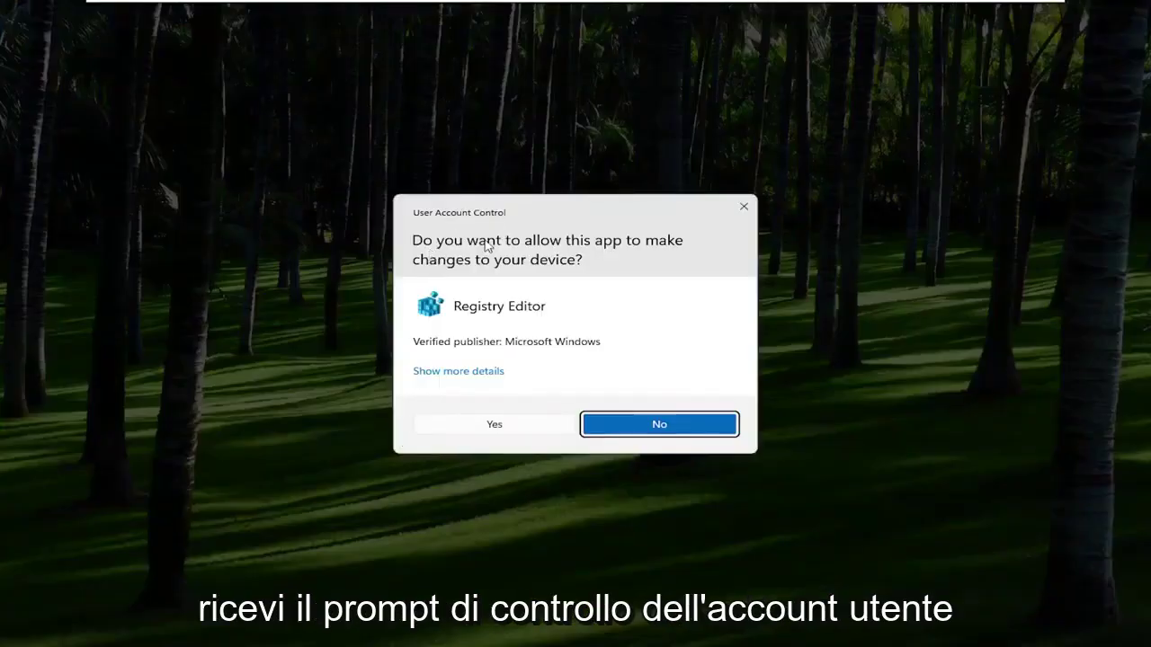
left_click(496, 424)
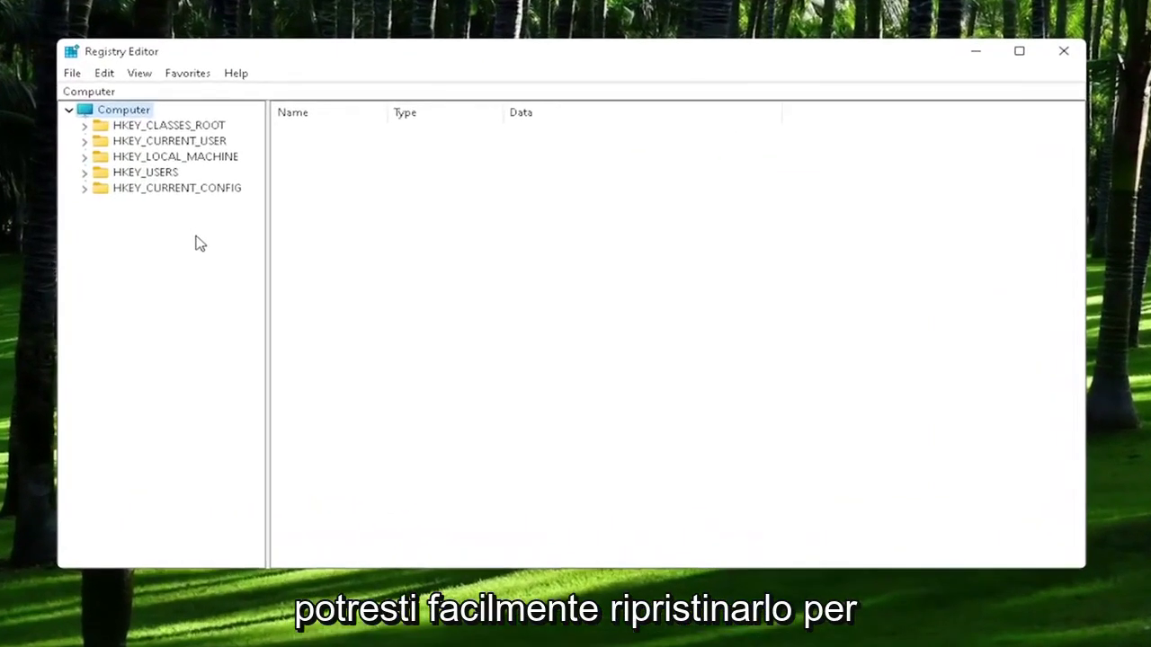
left_click(74, 73)
left_click(106, 113)
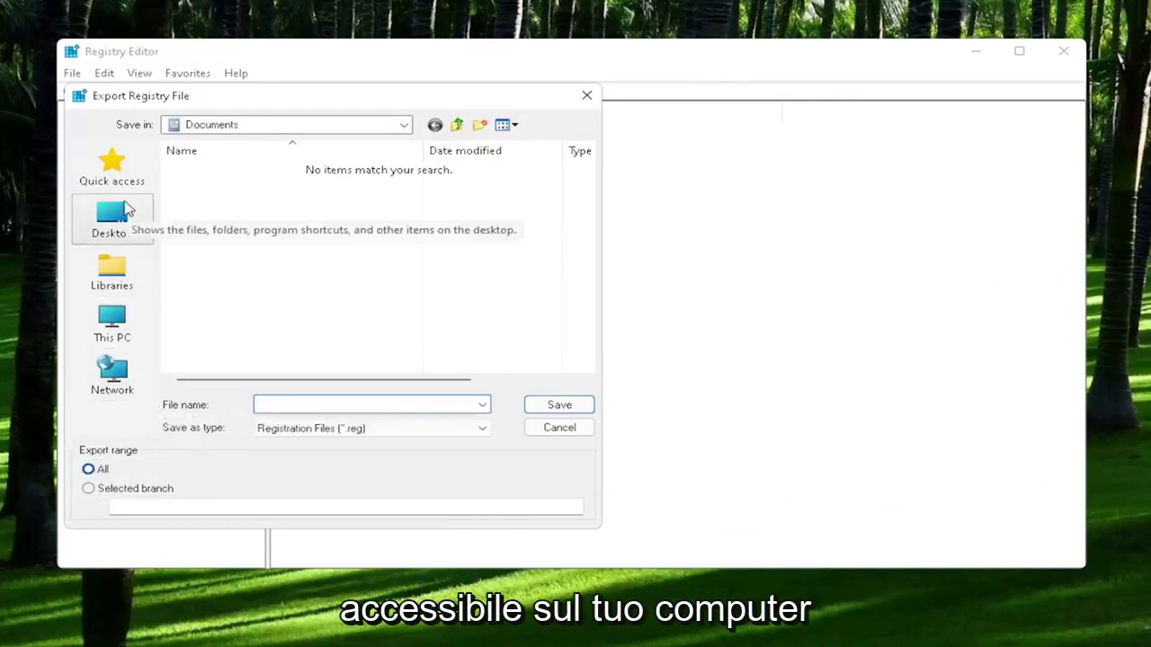
left_click(559, 427)
left_click(72, 74)
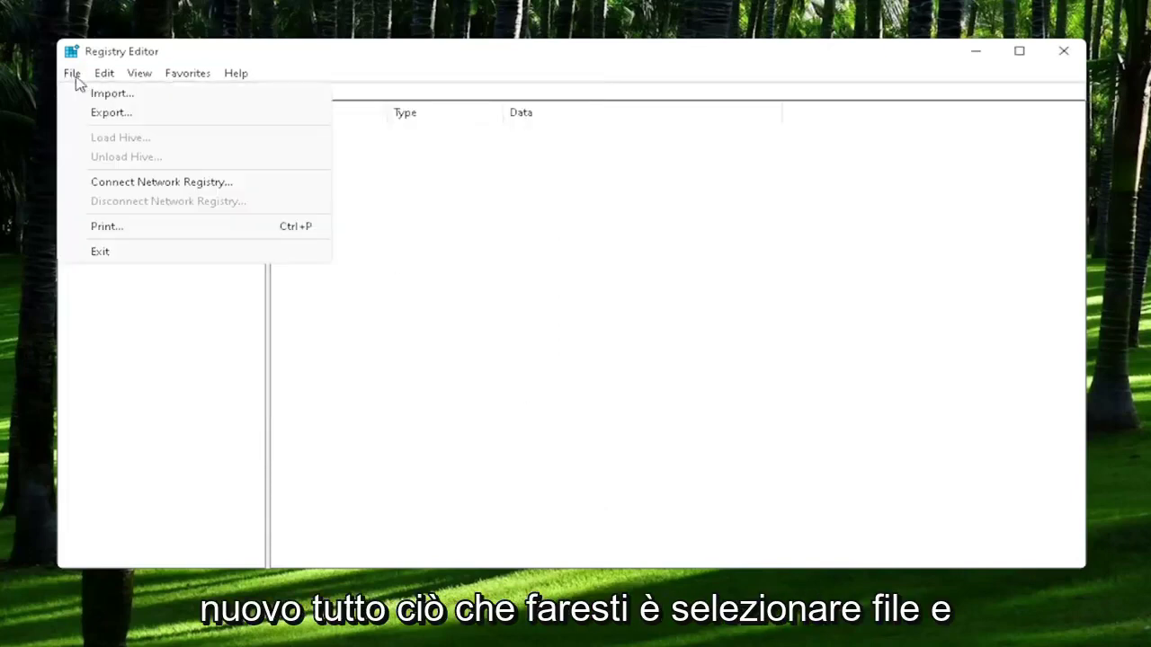
left_click(100, 97)
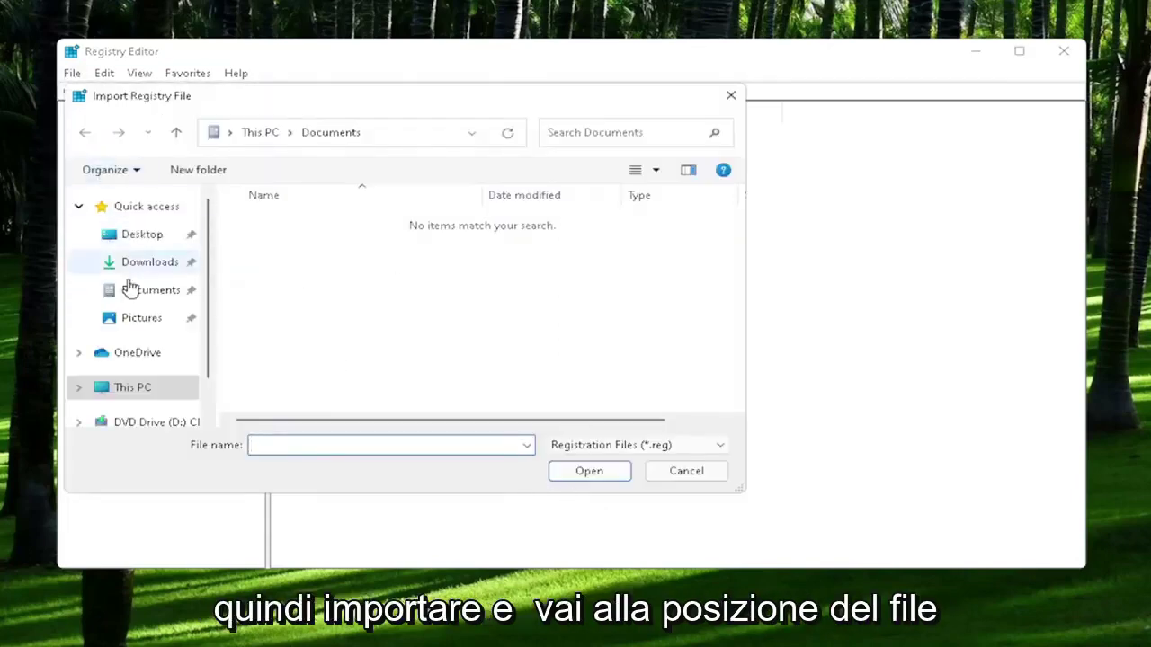
left_click(133, 235)
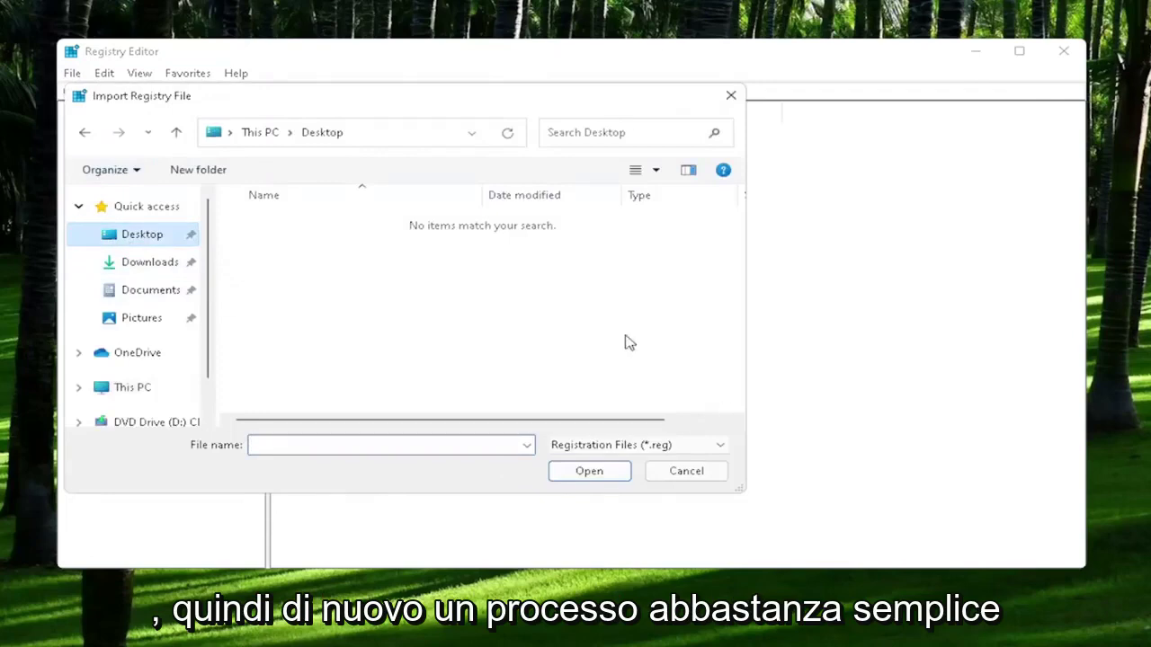
left_click(707, 474)
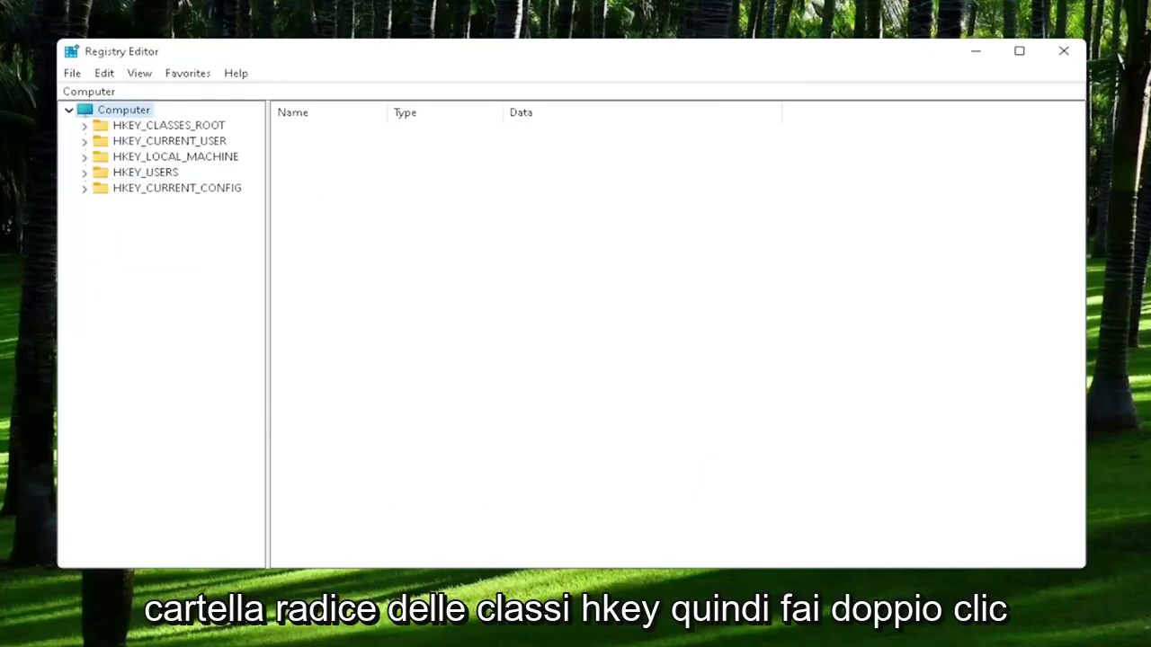
- Expand HKEY_CLASSES_ROOT and select its .exe key
left_click(172, 127)
double_click(182, 131)
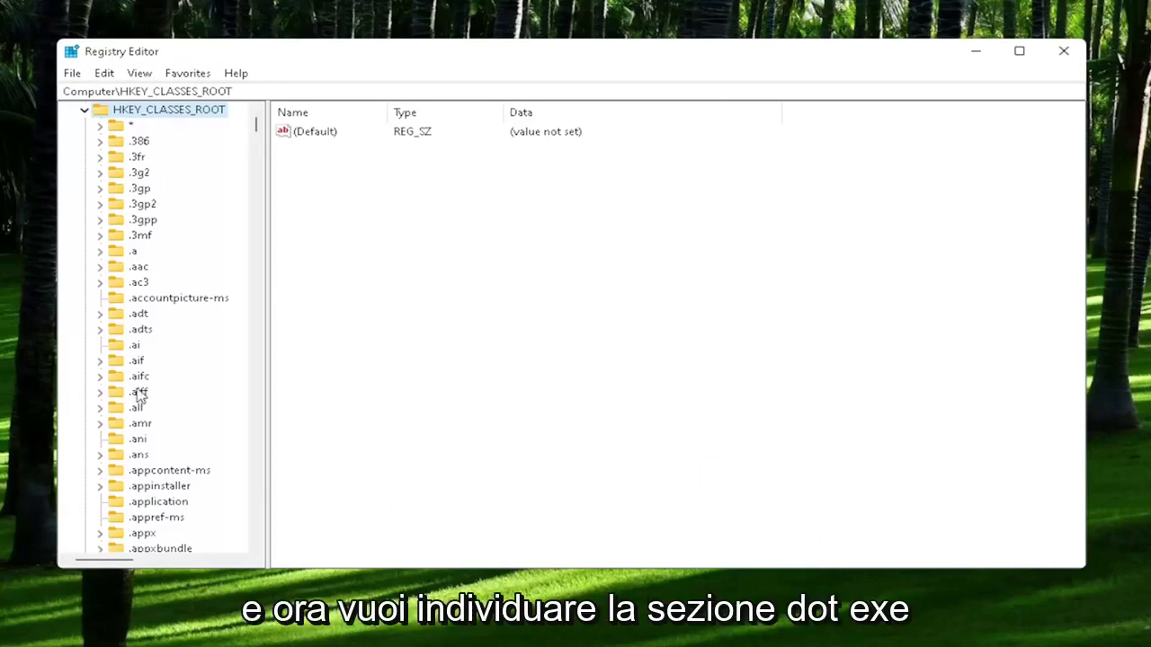
scroll(142, 409, "down", 20)
scroll(139, 411, "down", 20)
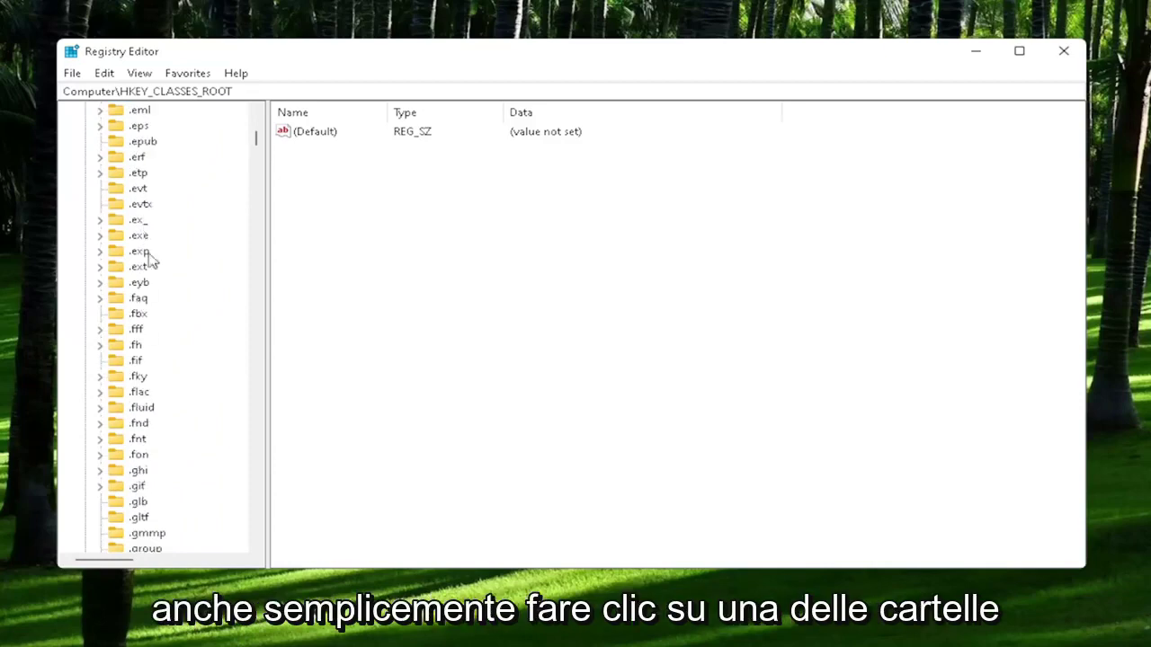
left_click(139, 237)
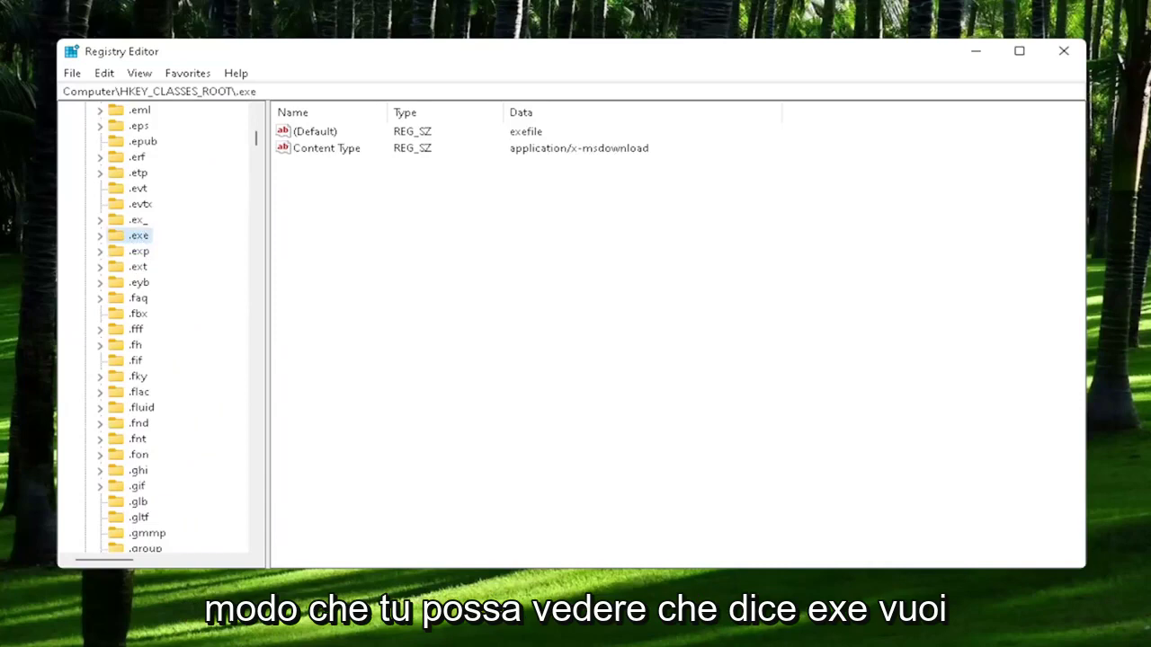
- Open the (Default) string of the .exe key and confirm exefile as its value data
left_click(312, 132)
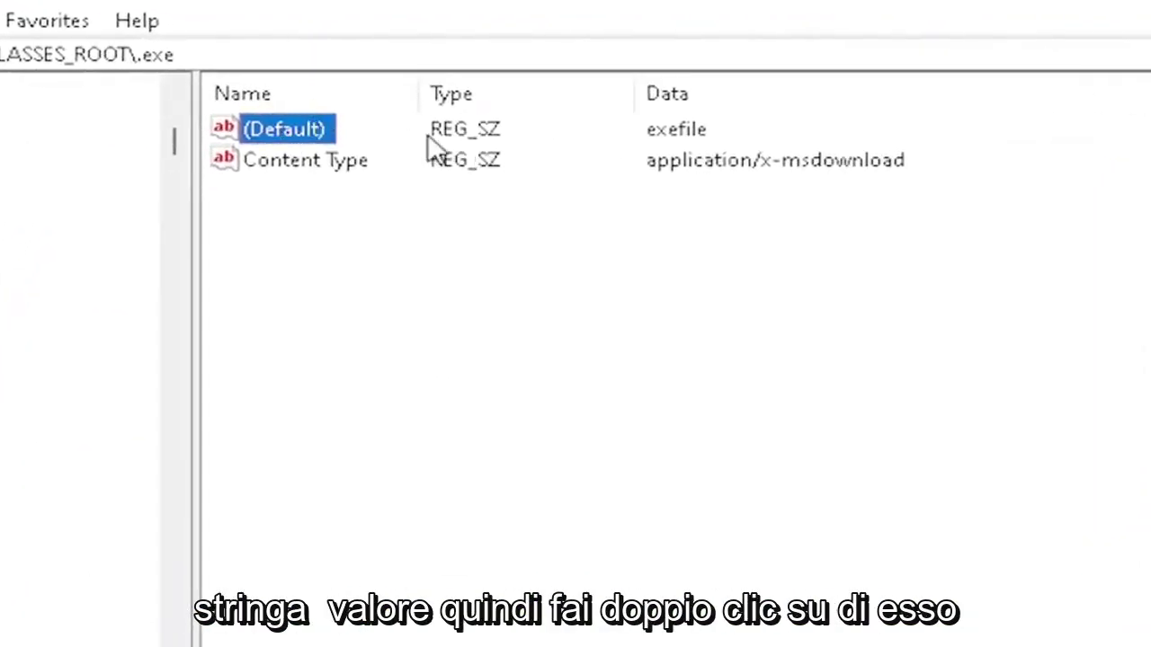
double_click(286, 143)
left_click_drag(275, 147, 642, 174)
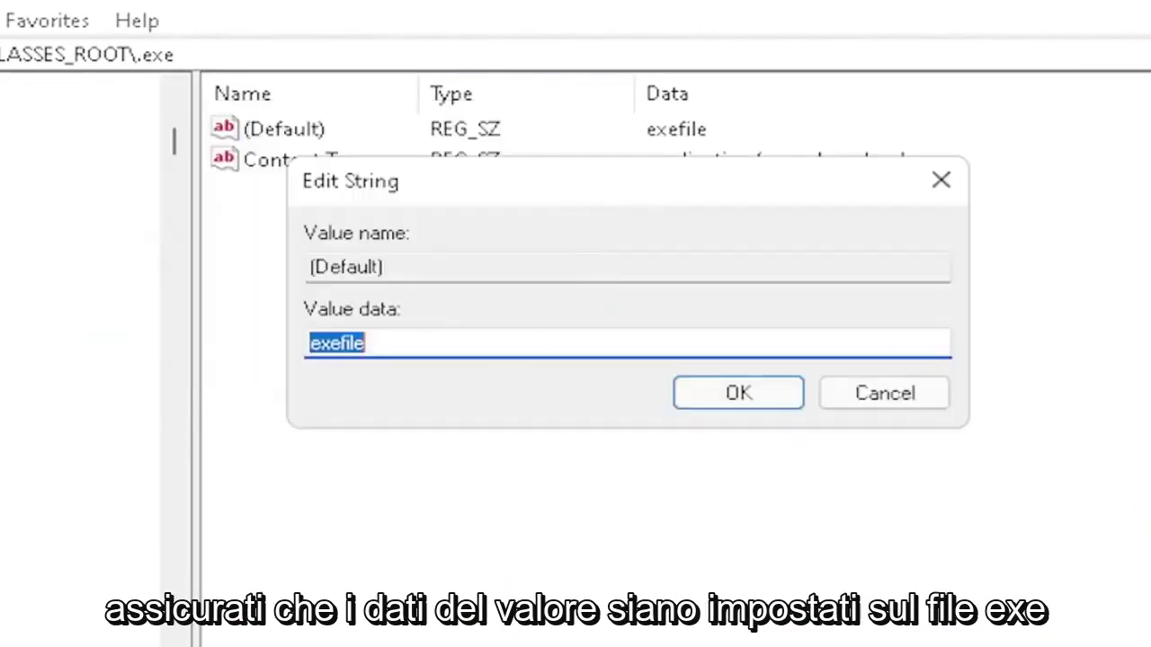
left_click(365, 344)
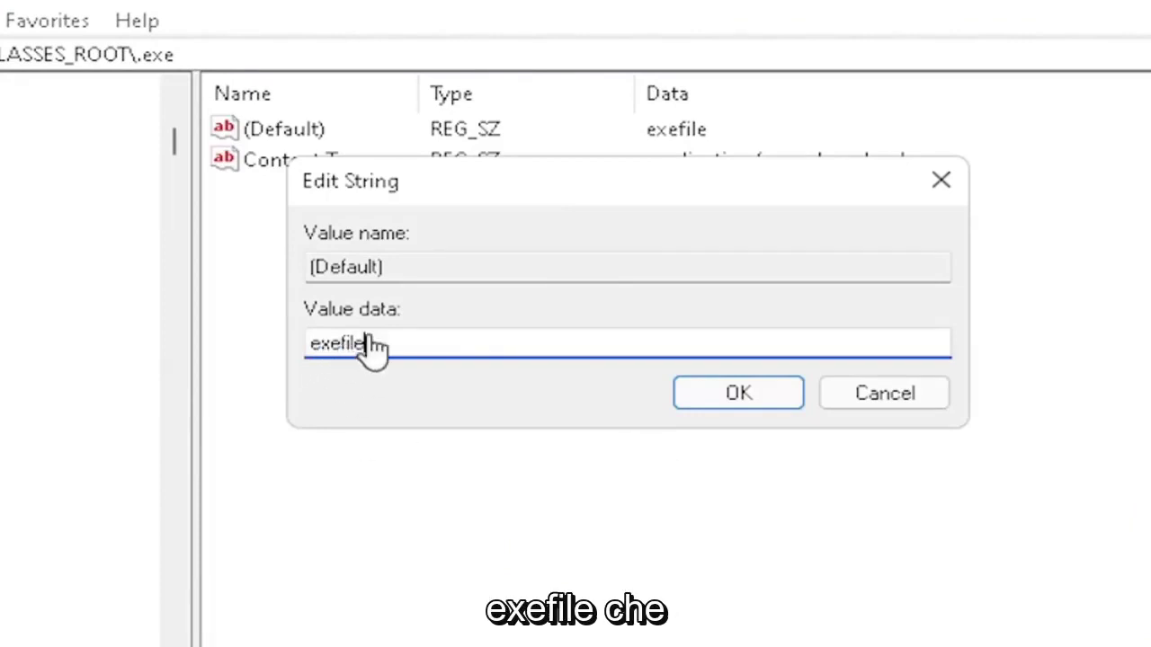
left_click(770, 400)
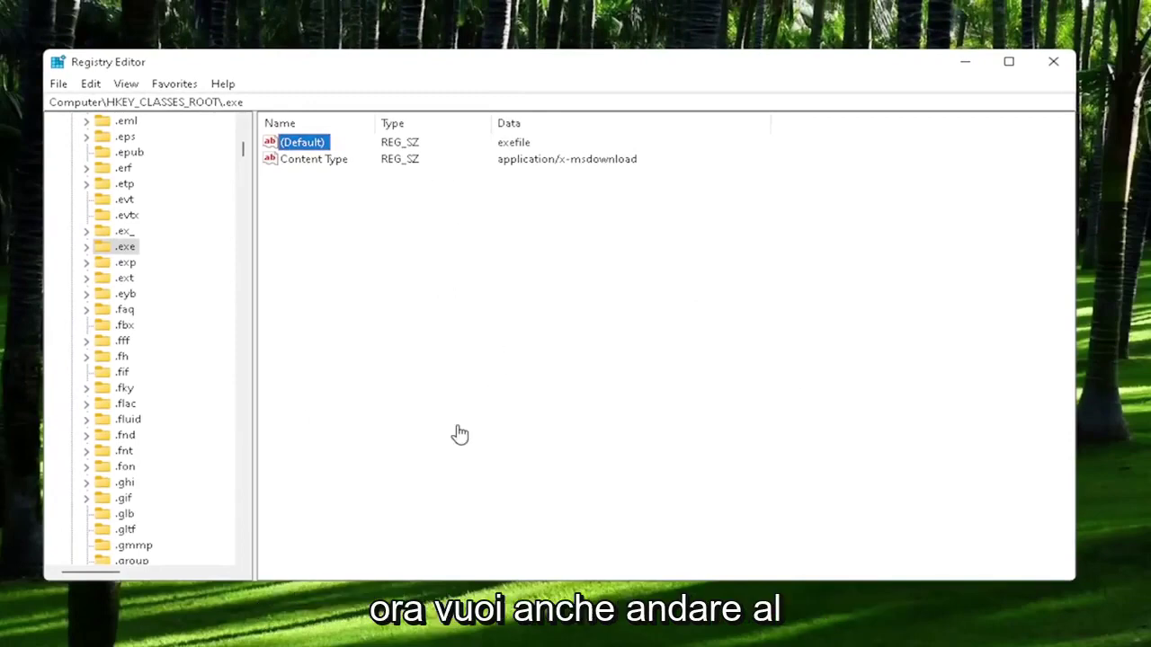
- Locate and select the exefile key, without a leading dot, under HKEY_CLASSES_ROOT
scroll(174, 453, "down", 15)
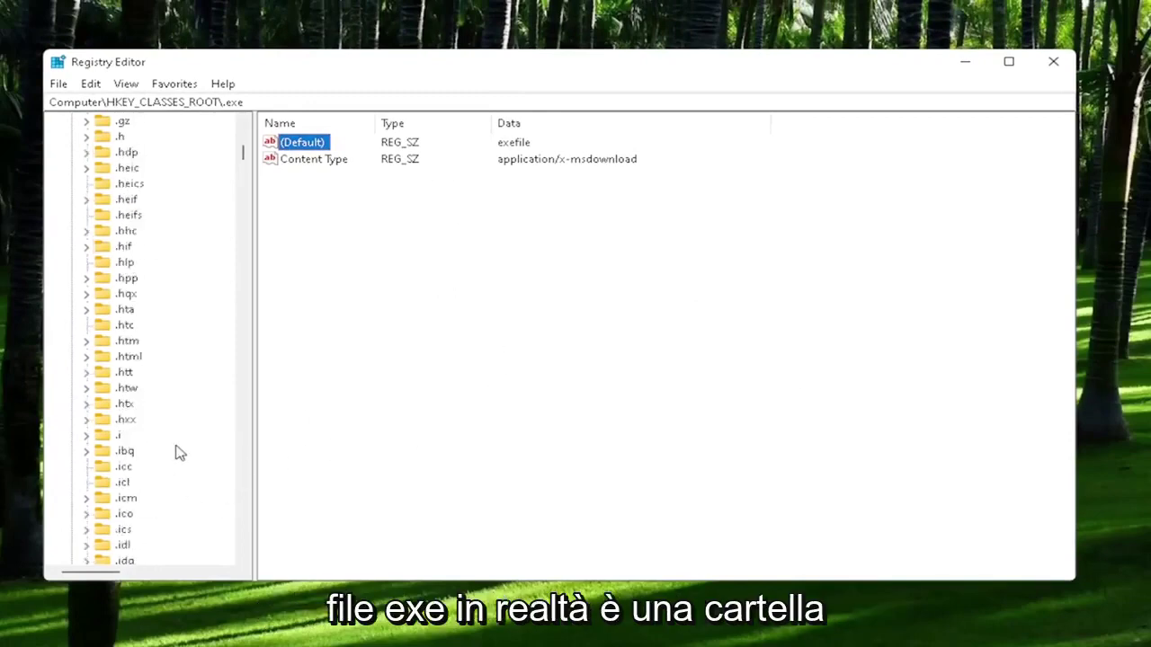
left_click(132, 512)
scroll(149, 390, "down", 4)
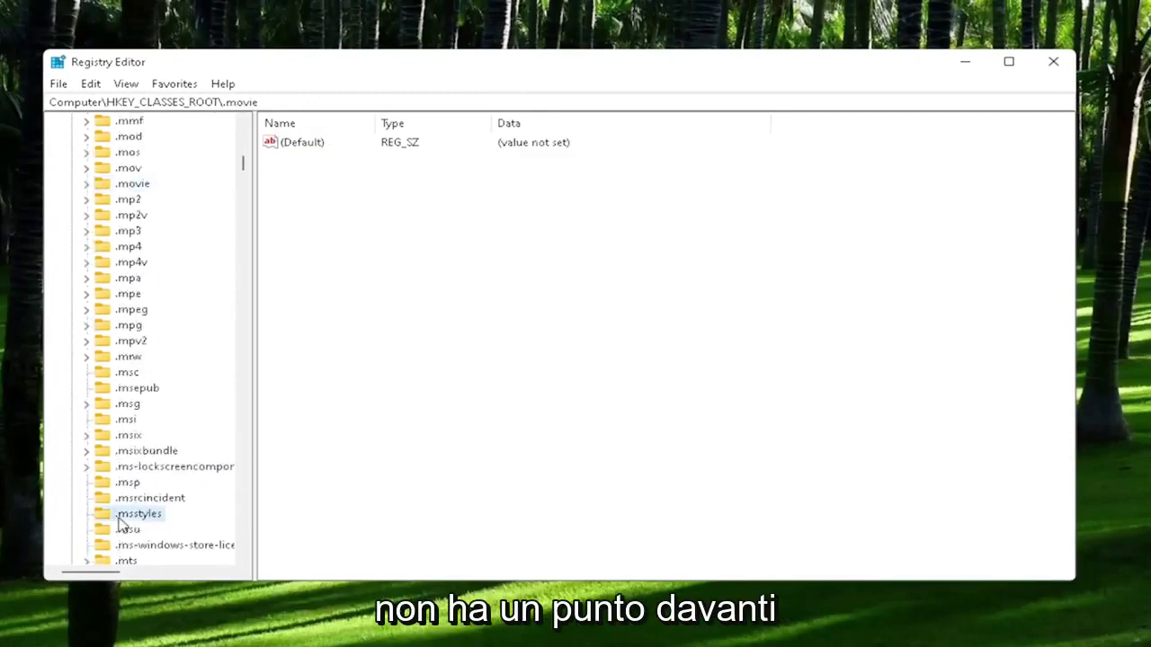
left_click(133, 514)
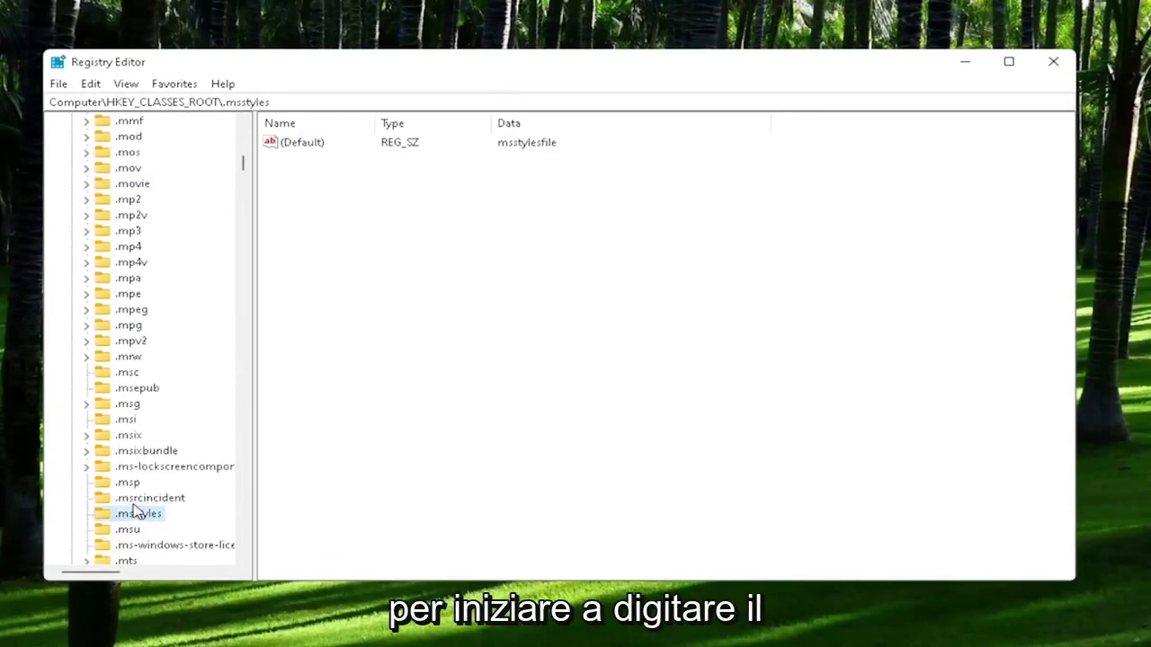
type("exefile")
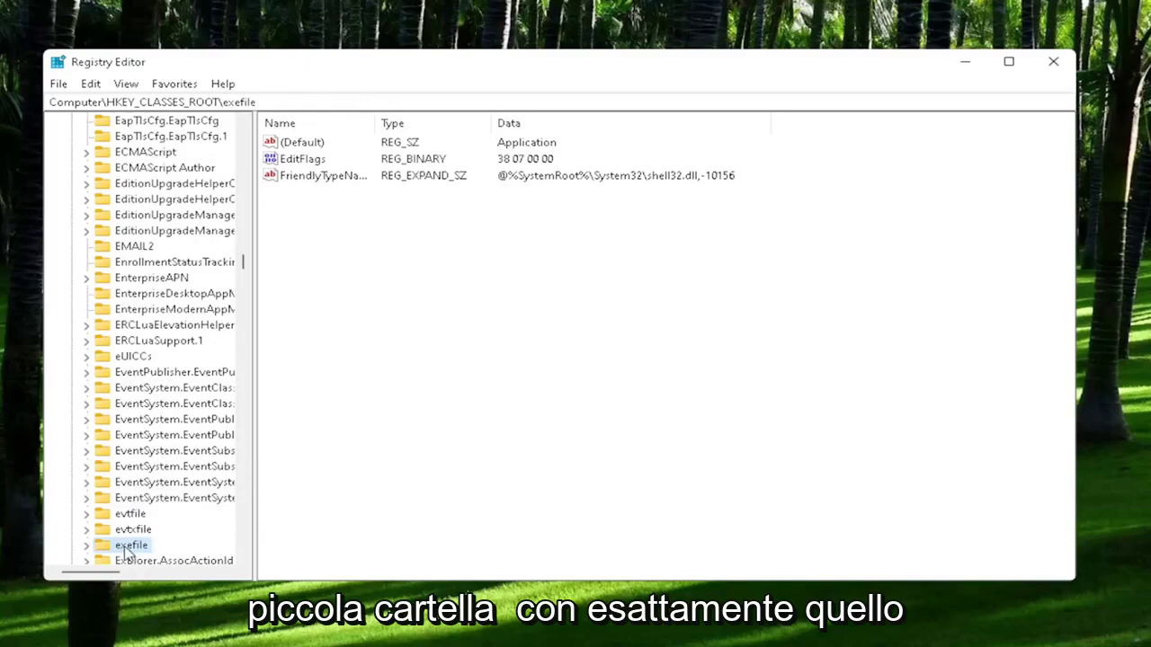
- Open the (Default) string of the exefile key and confirm Application as its value data
left_click(130, 545)
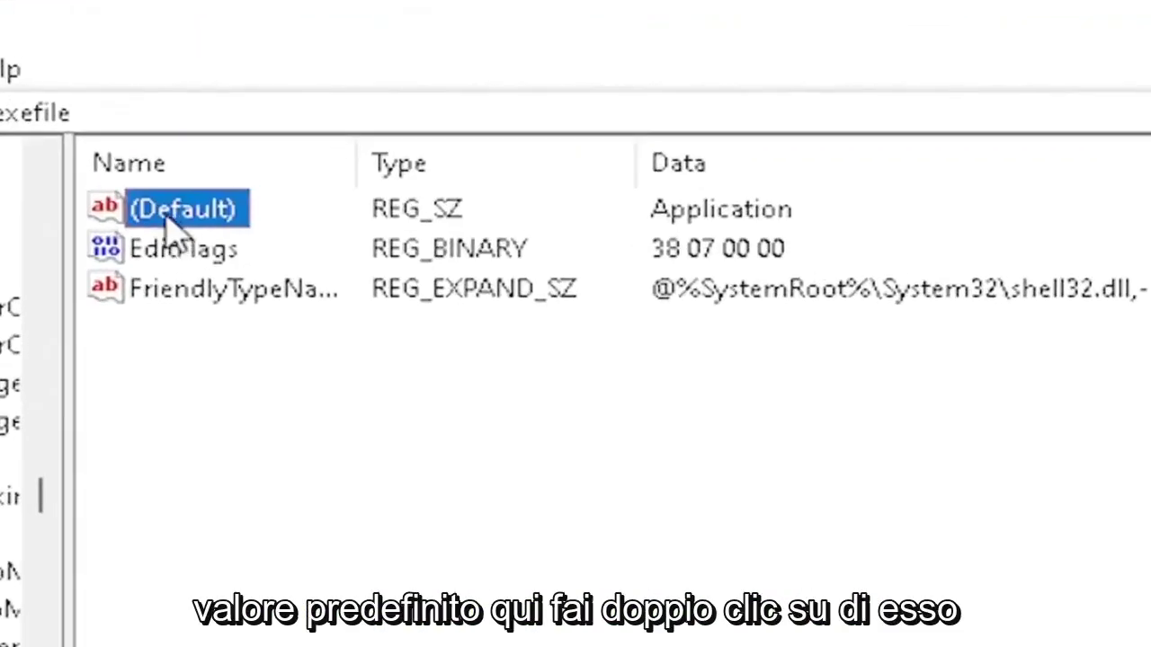
double_click(180, 218)
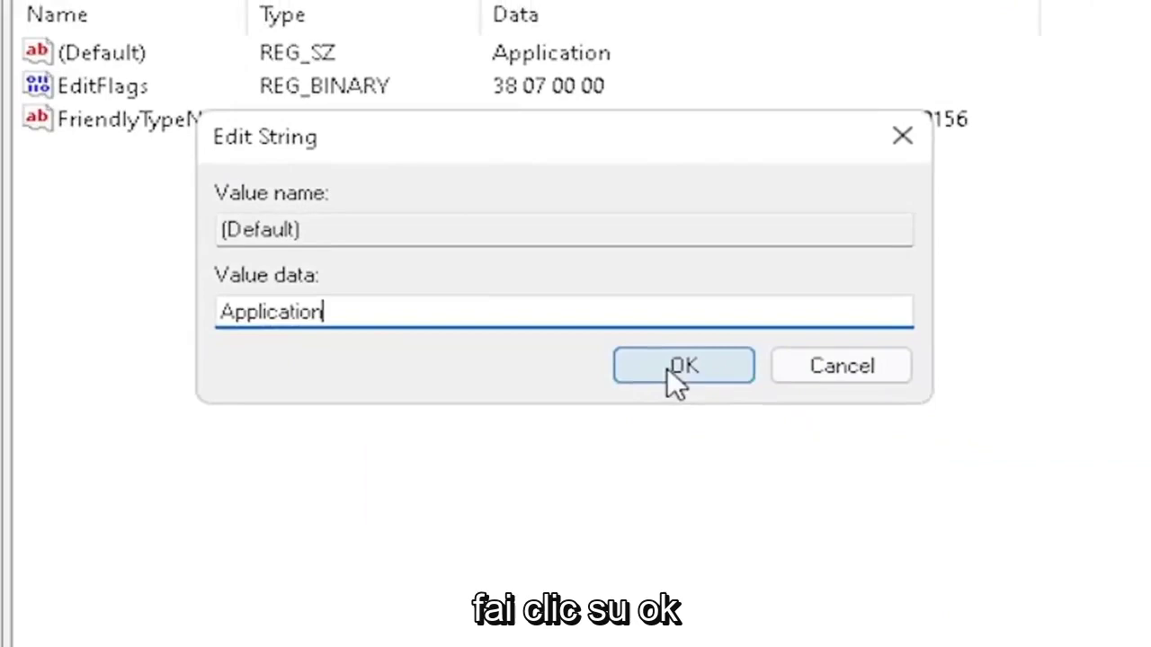
left_click(709, 402)
- Expand the exefile key and its shell subkey, and select the open key inside shell
left_click(100, 449)
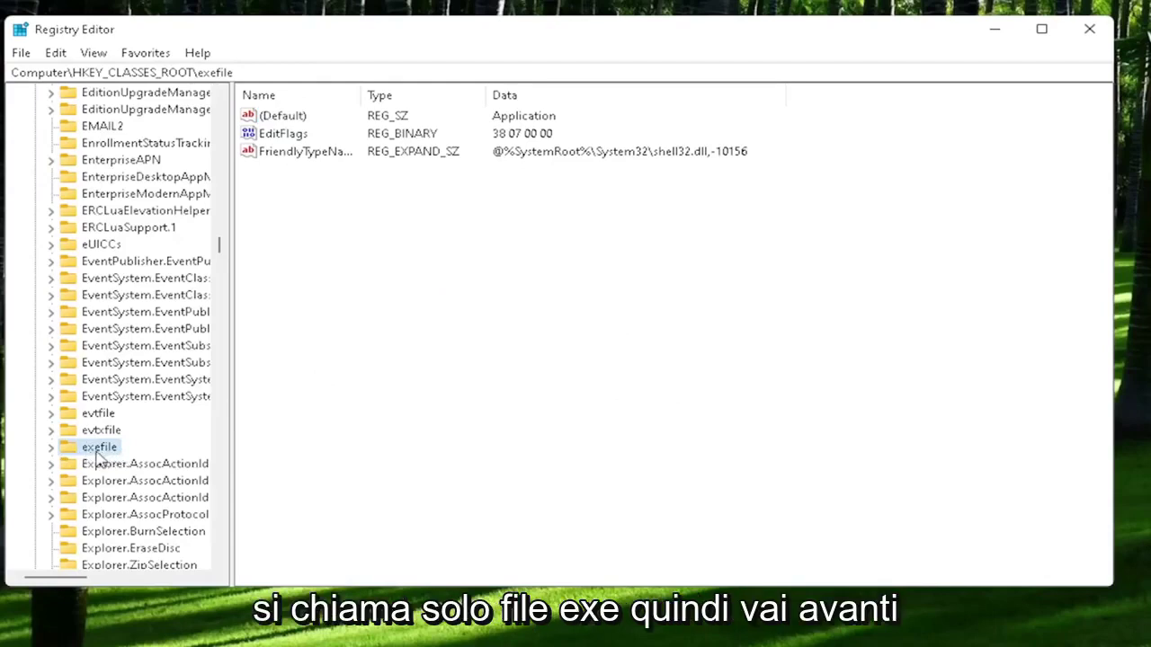
double_click(92, 452)
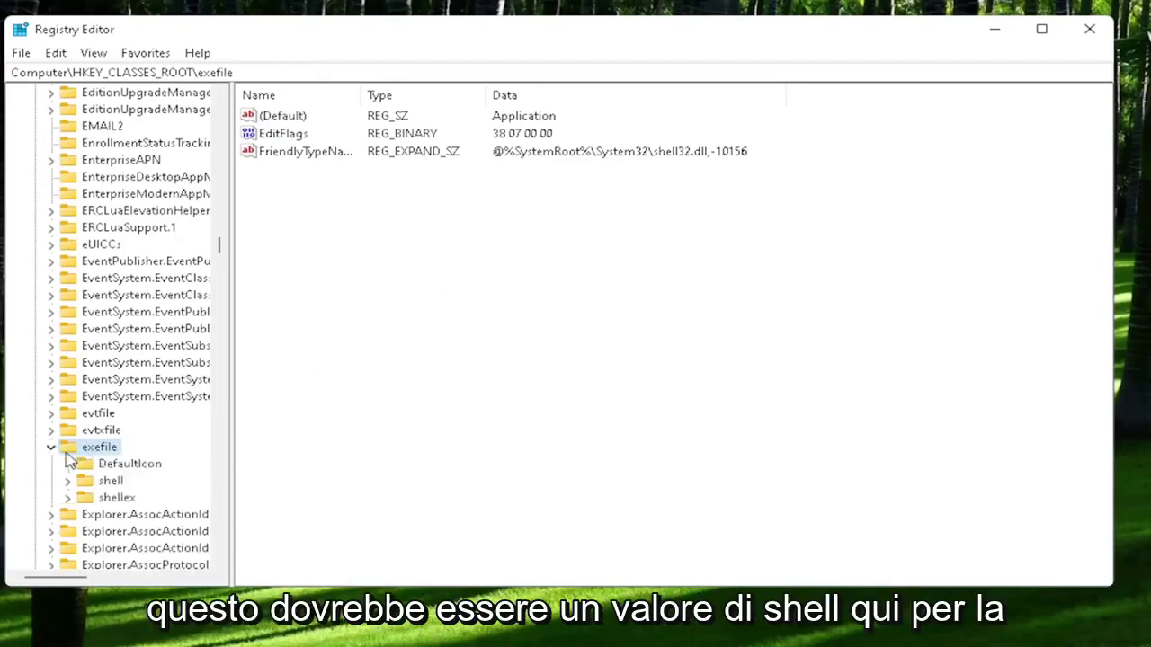
left_click(99, 484)
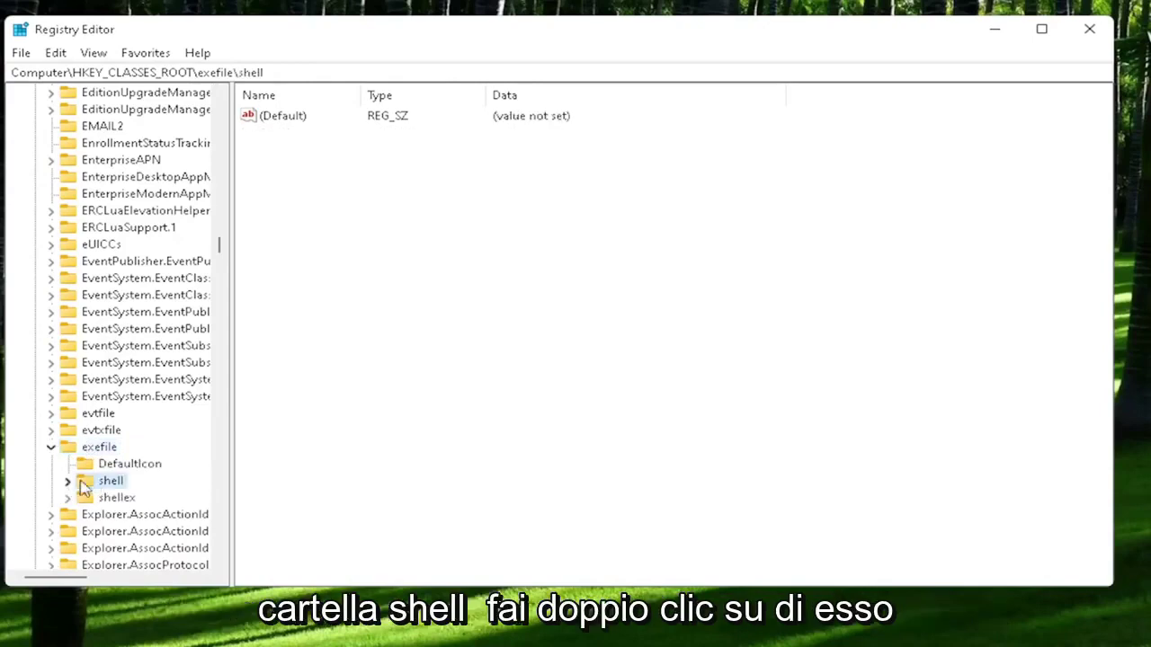
double_click(110, 484)
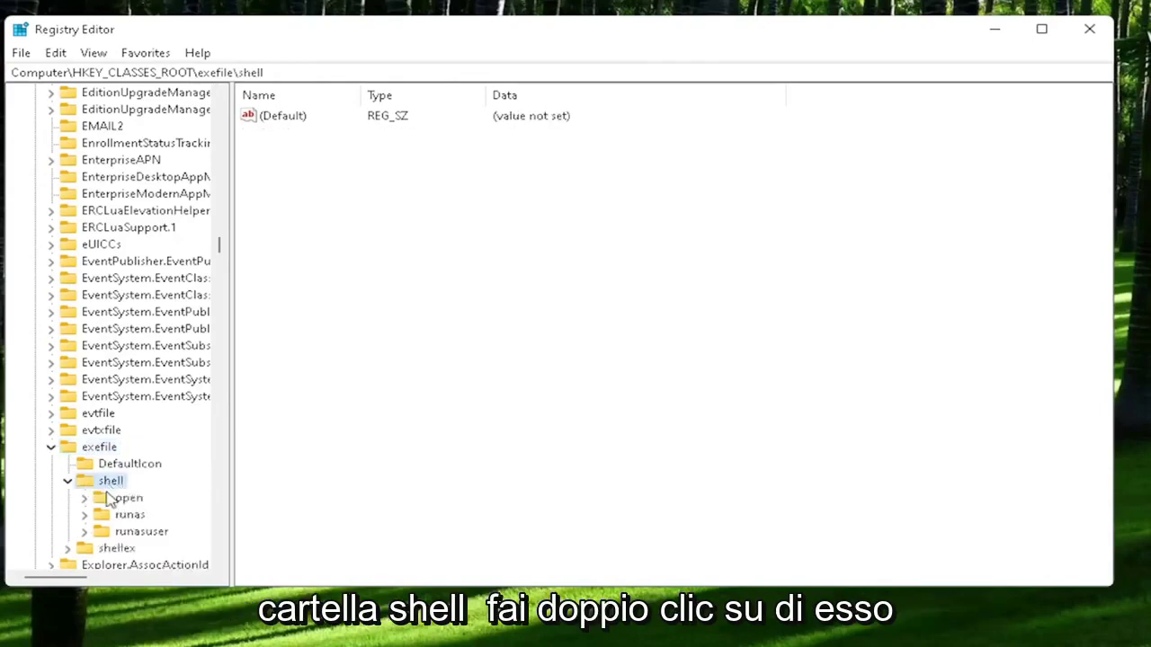
left_click(113, 501)
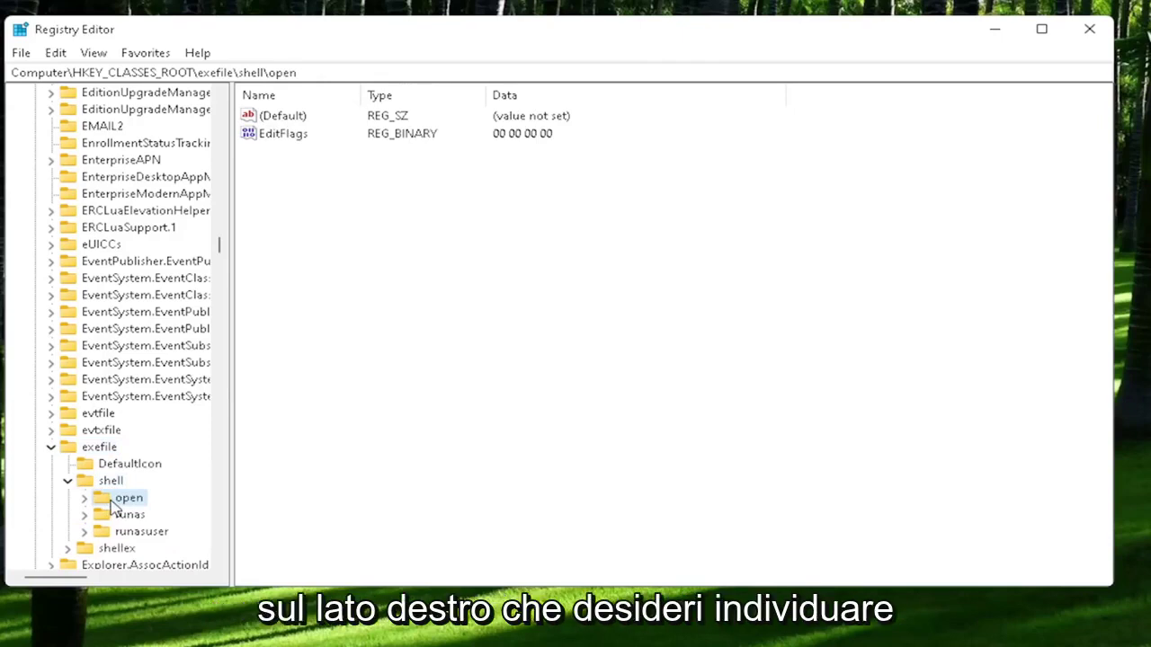
- Save the (Default) string of the exefile\shell\open key with empty value data
left_click(277, 121)
double_click(277, 121)
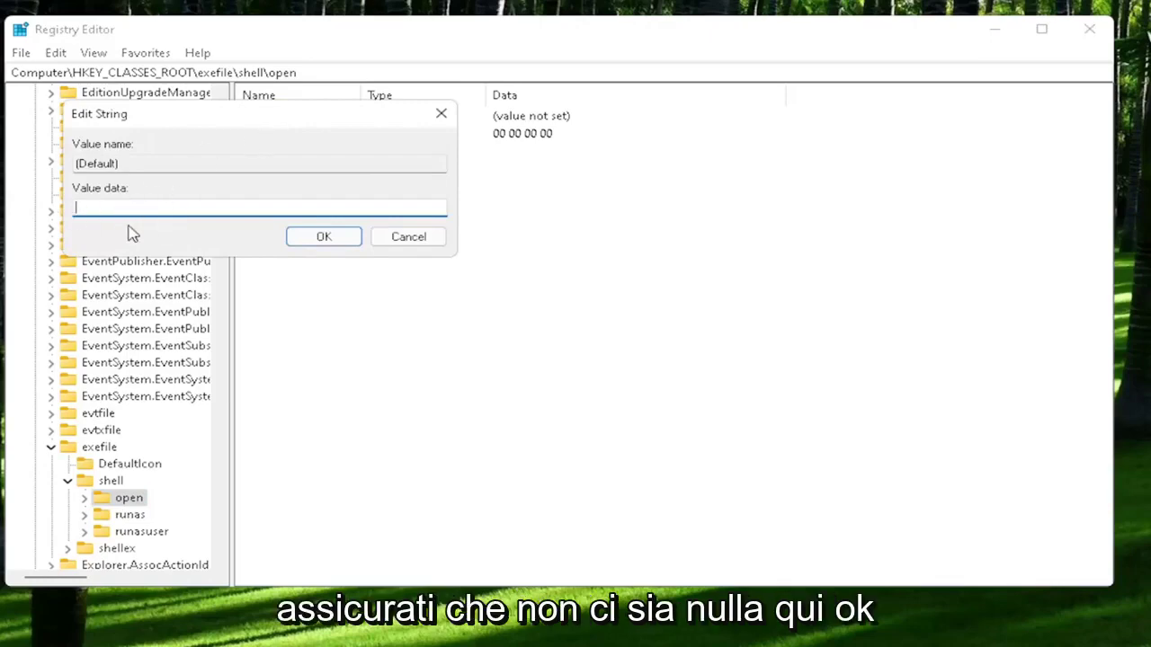
left_click(351, 241)
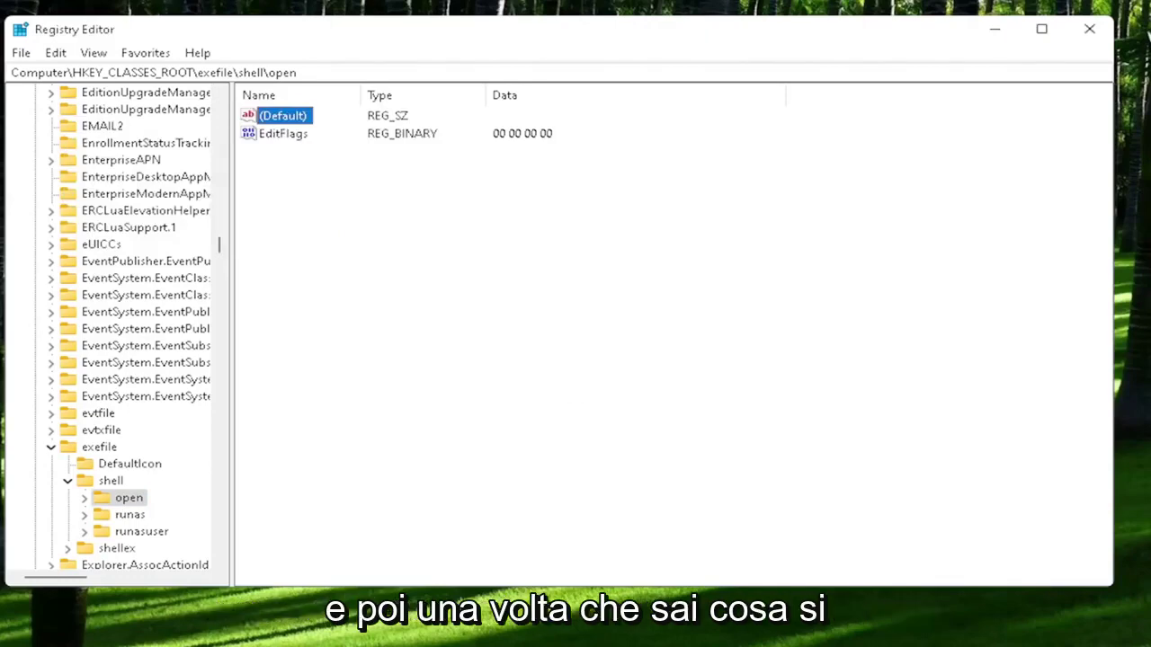
- Collapse the shell, exefile, HKEY_CLASSES_ROOT and Computer branches of the registry tree
left_click(68, 480)
left_click(50, 447)
scroll(50, 447, "up", 10)
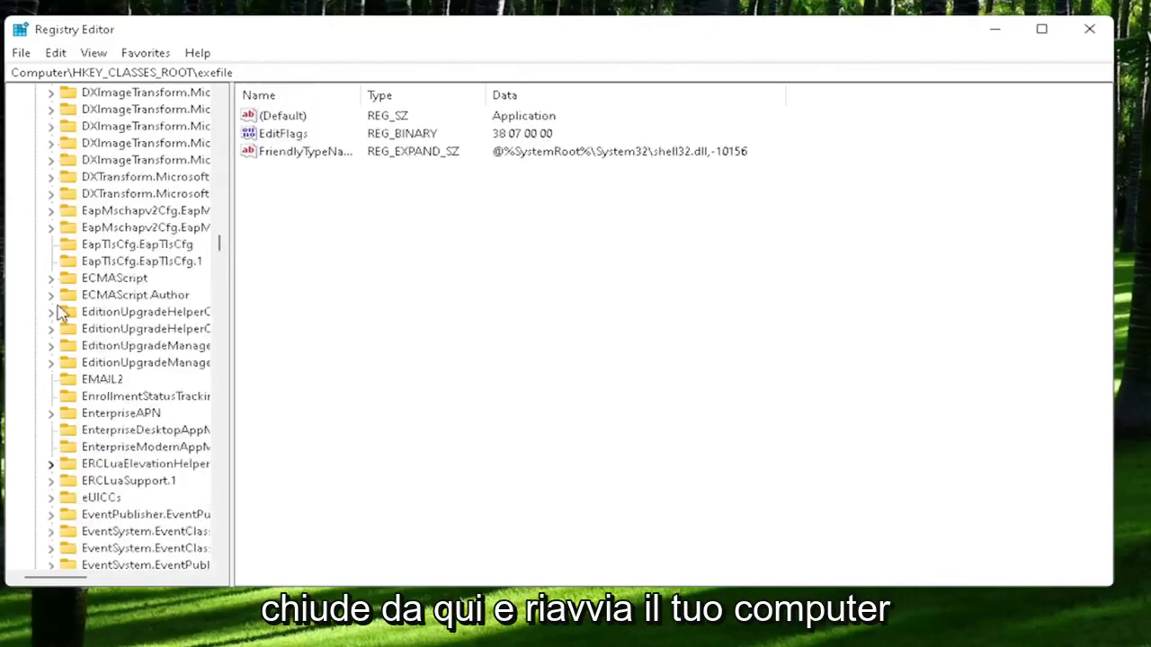
left_click_drag(221, 242, 221, 100)
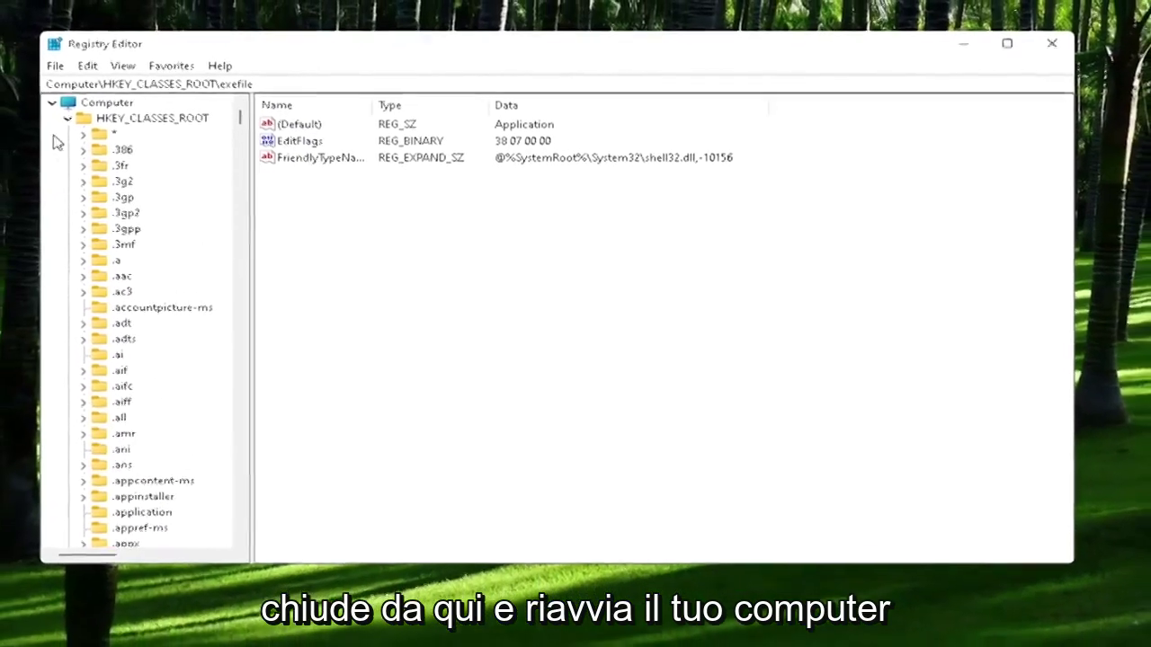
left_click(68, 117)
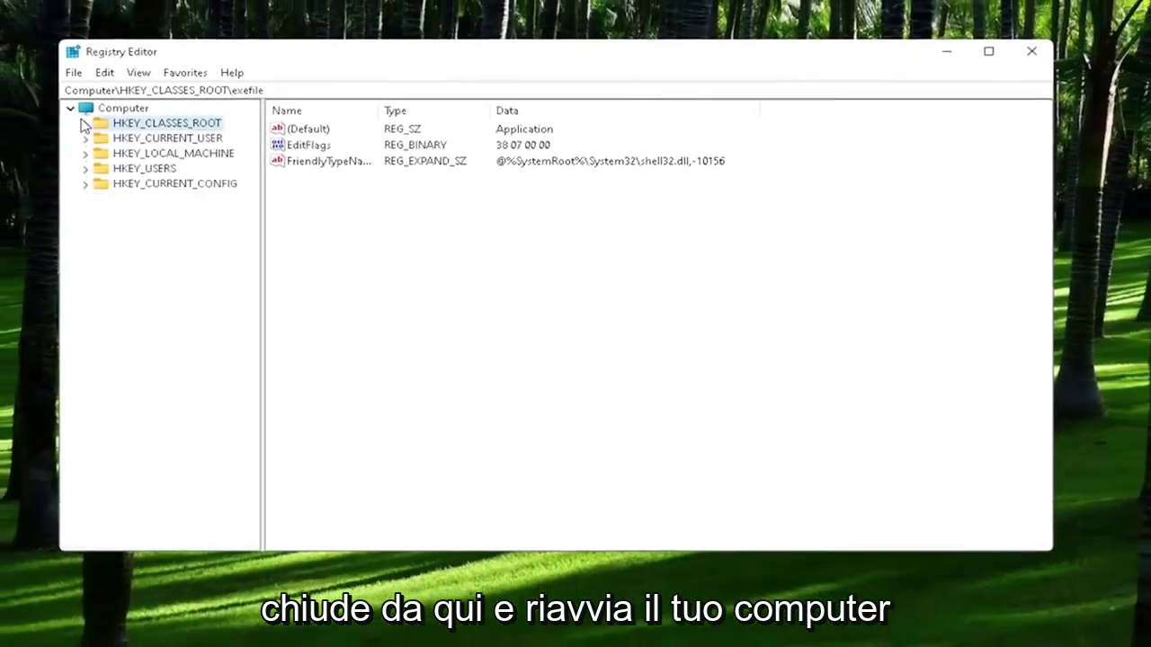
left_click(53, 102)
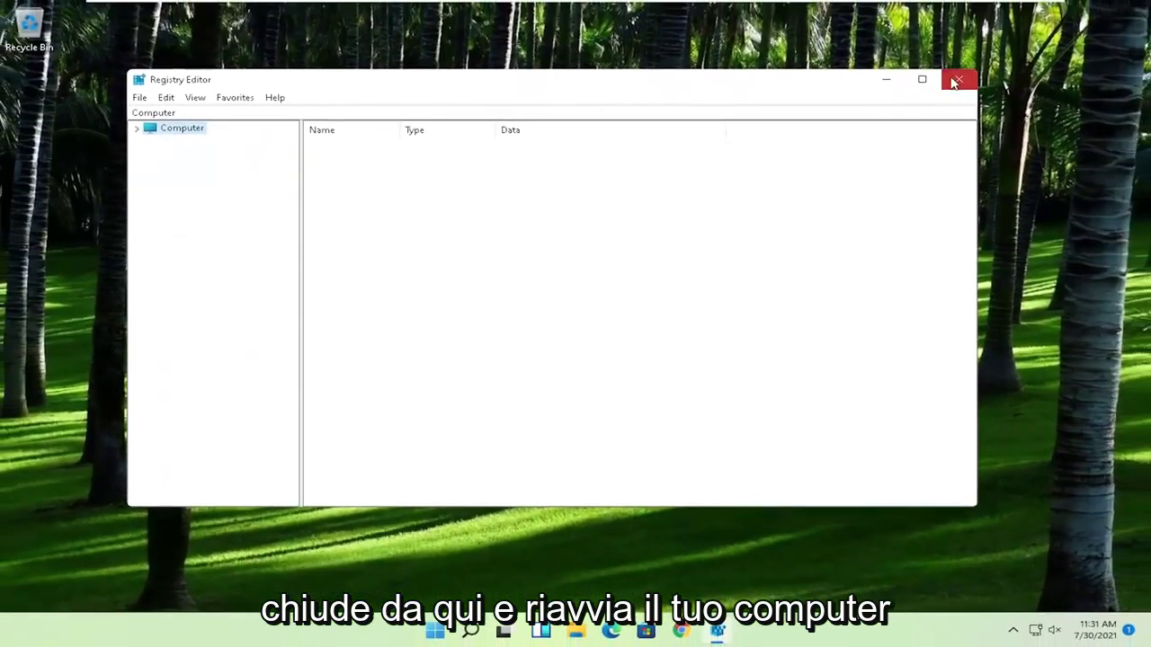
- Close Registry Editor and restart the computer
left_click(971, 74)
right_click(432, 640)
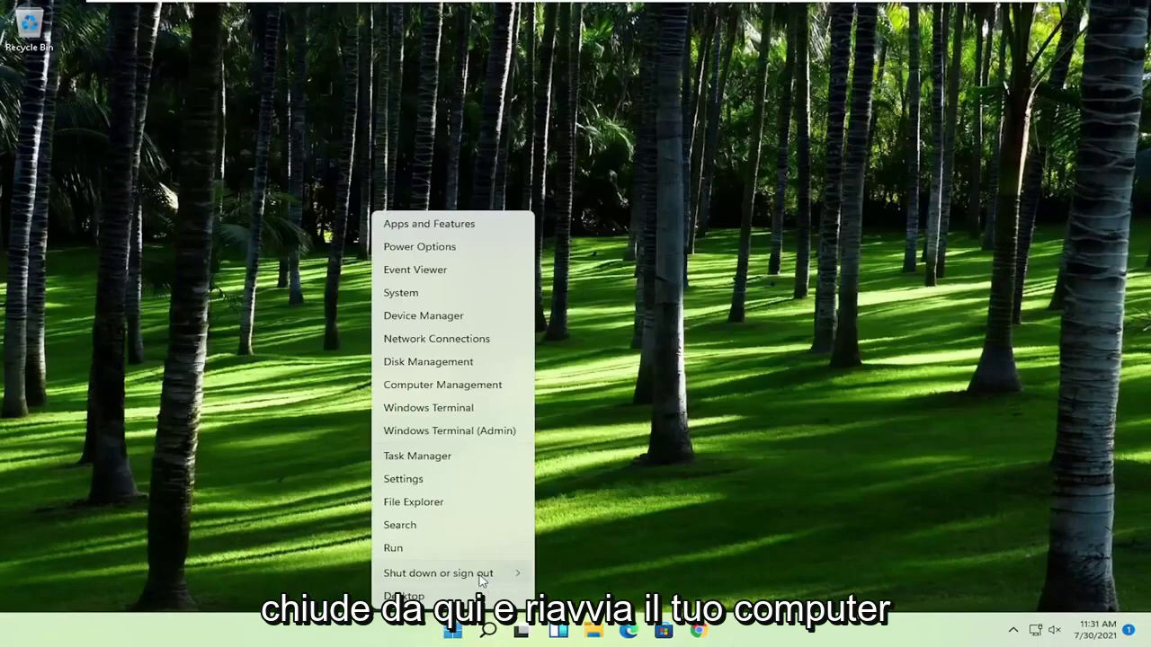
mouse_move(483, 575)
left_click(589, 596)
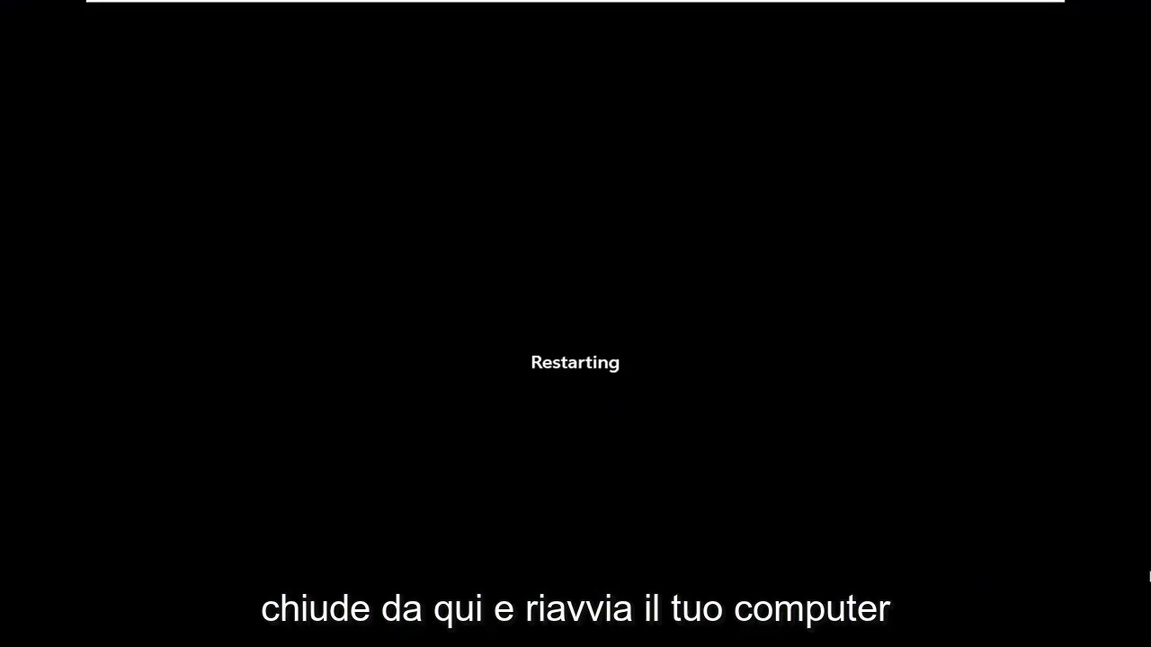